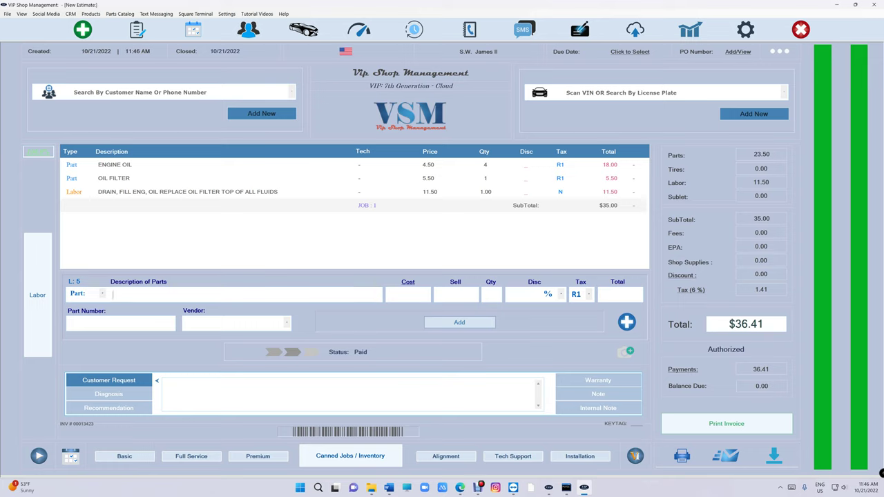
- Refund the paid invoice, bringing up a -36.41 new payment
left_click(780, 51)
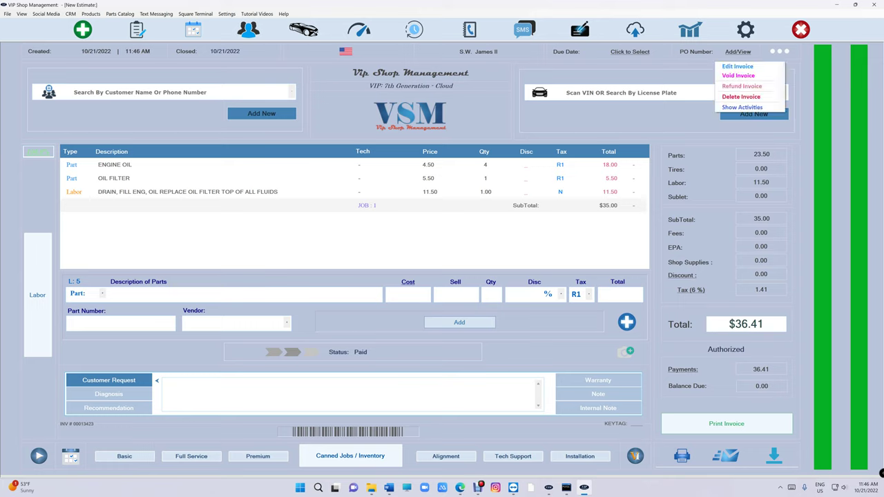
left_click(739, 87)
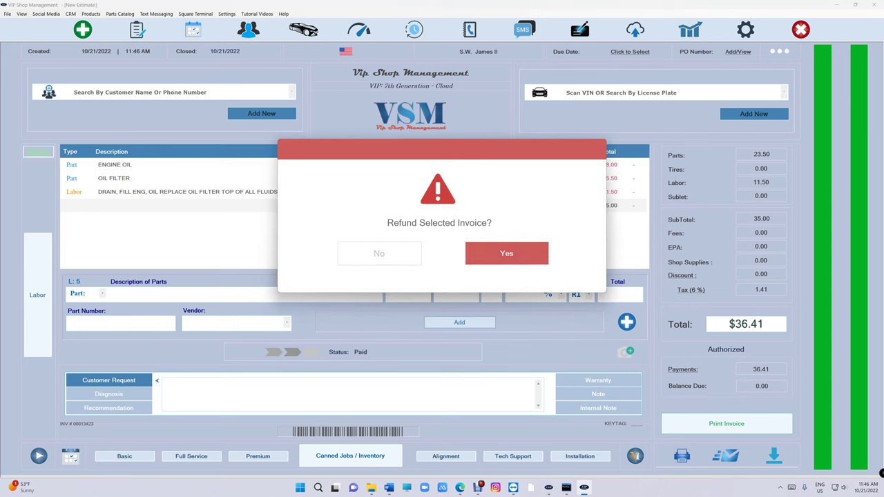
left_click(507, 254)
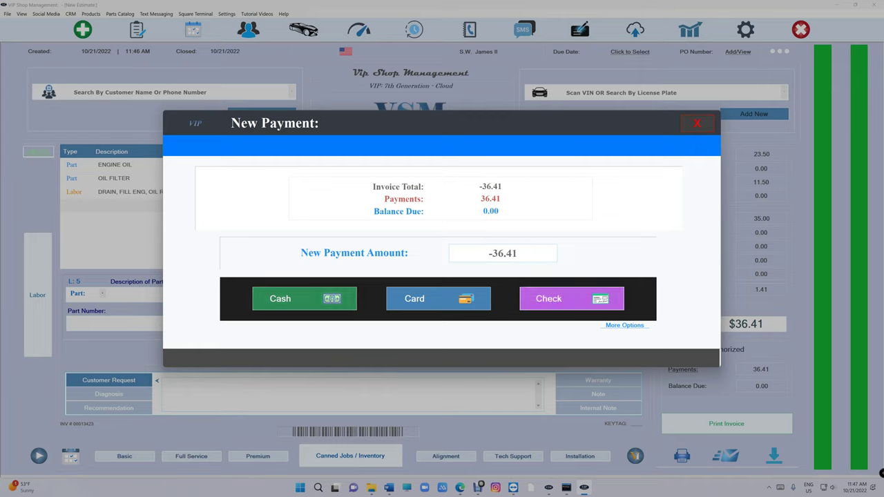
- Pay out the -36.41 refund by check, entering the check number
left_click(549, 298)
type("6662")
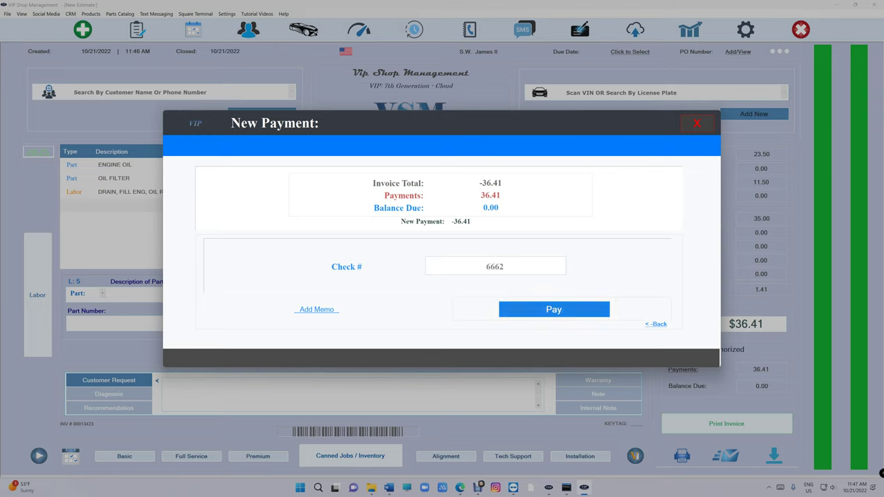
key("Return")
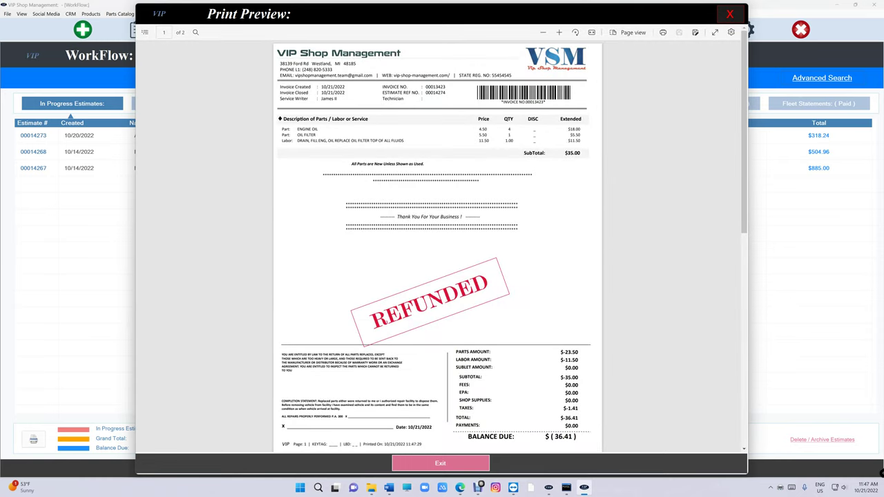
- Review the payment rows on page 2 of the REFUNDED invoice preview, then close it
scroll(438, 241, "down", 10)
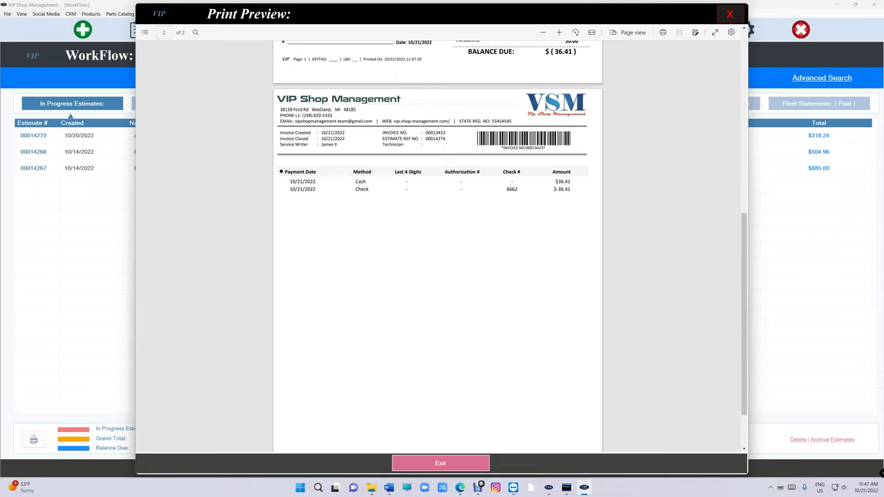
left_click_drag(295, 189, 501, 147)
left_click(555, 190)
scroll(438, 241, "up", 10)
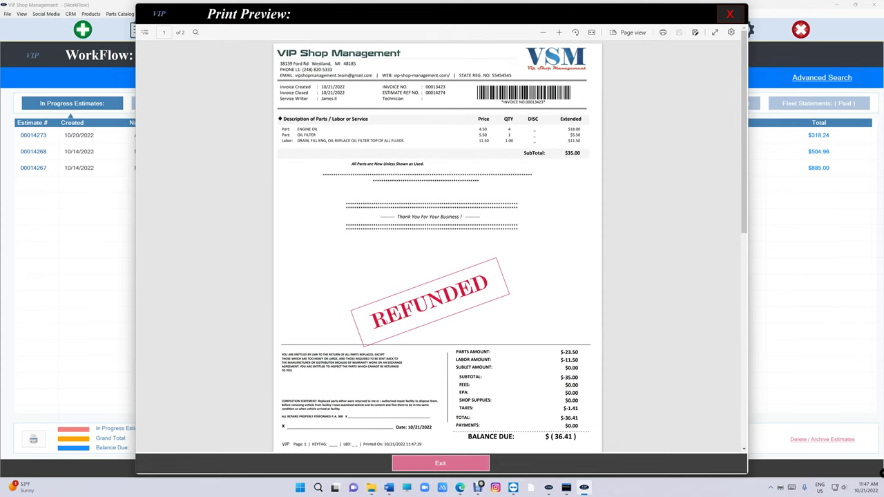
key("Escape")
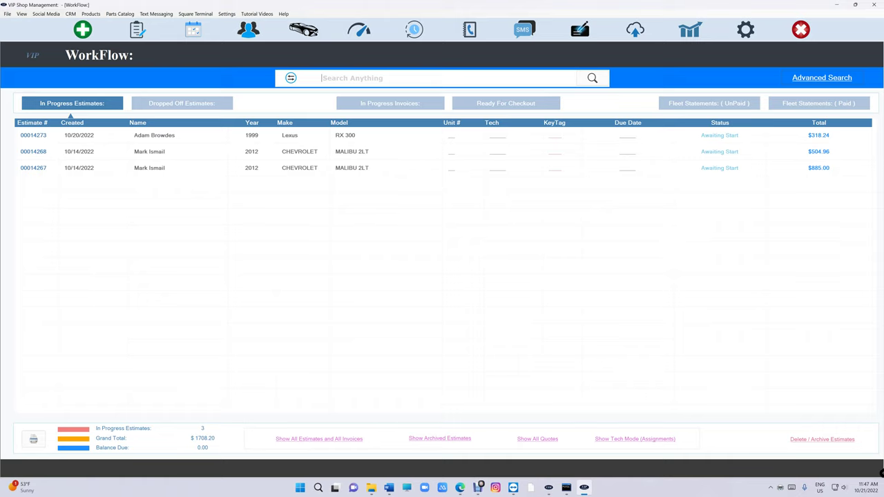
- Enter the reports passcode, view the Daily Report and its payment transactions, then open invoice 00013423
left_click(690, 29)
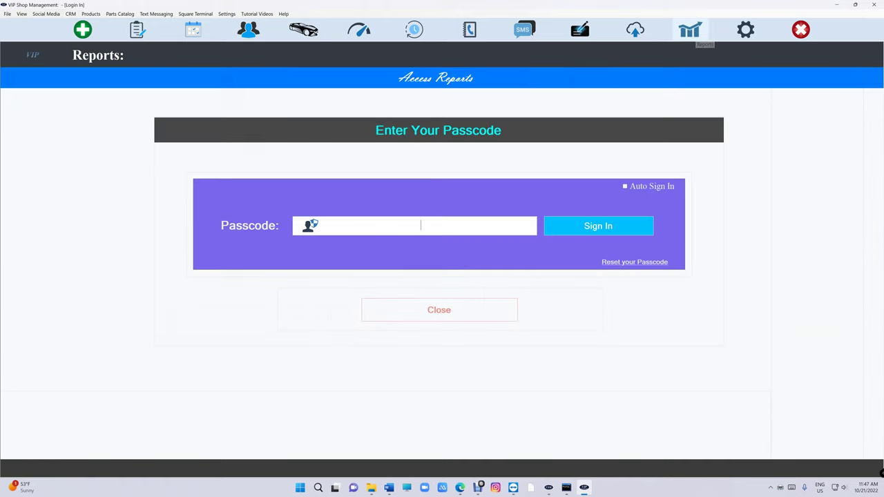
type("****")
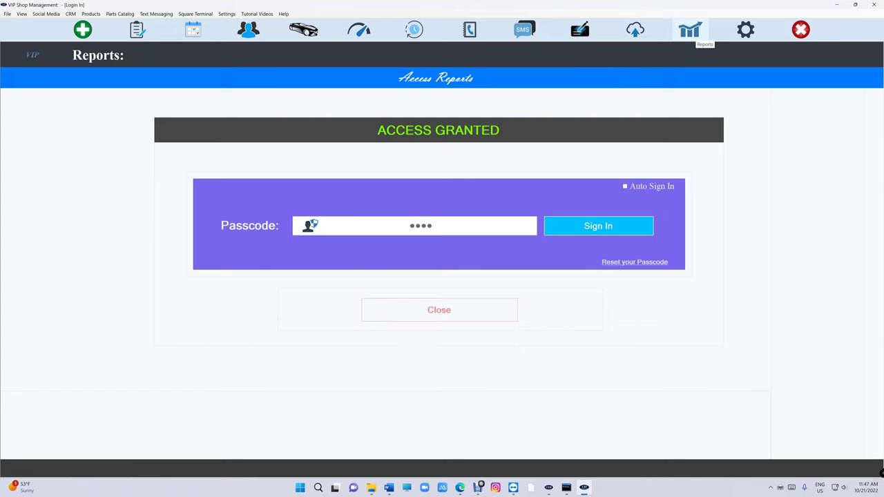
left_click(219, 172)
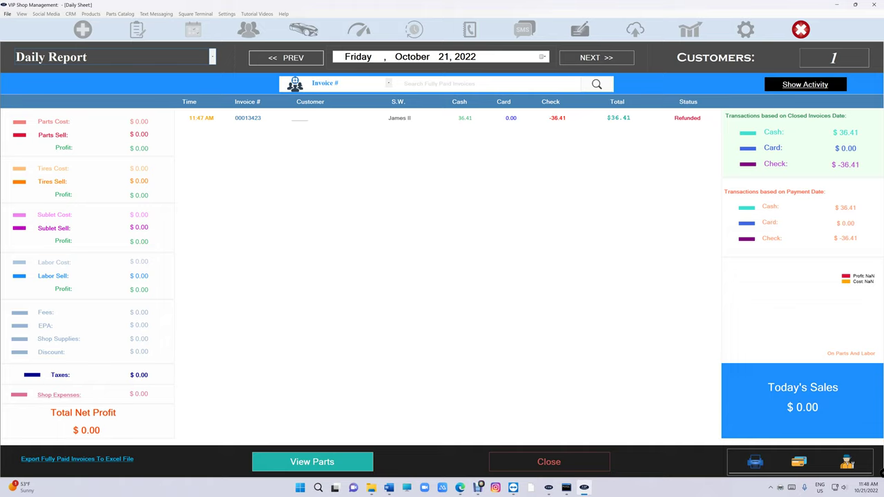
left_click(798, 462)
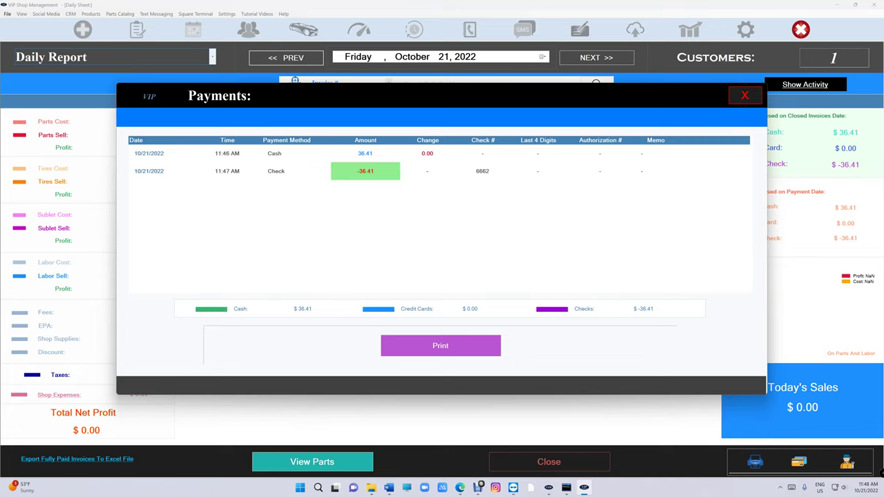
key("Escape")
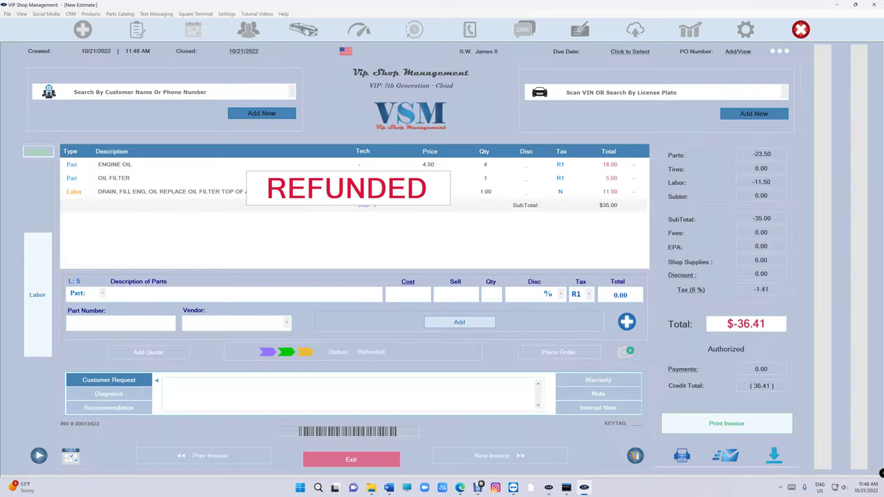
- Open invoice 00013423 and undo its refund, confirming the Cancel Refund prompt
key("Return")
left_click(779, 51)
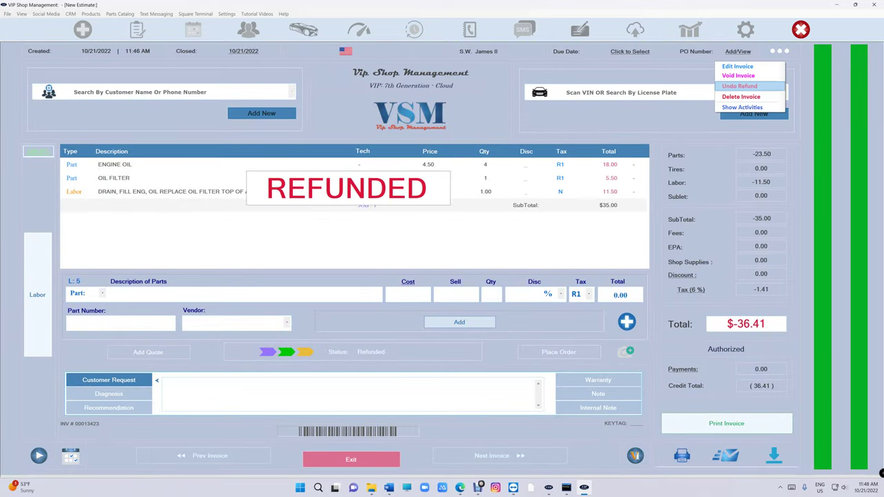
left_click(739, 85)
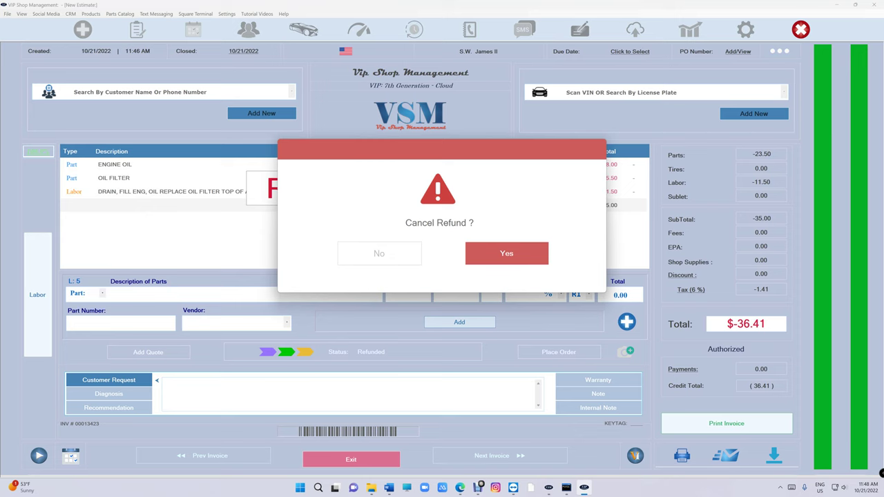
left_click(506, 254)
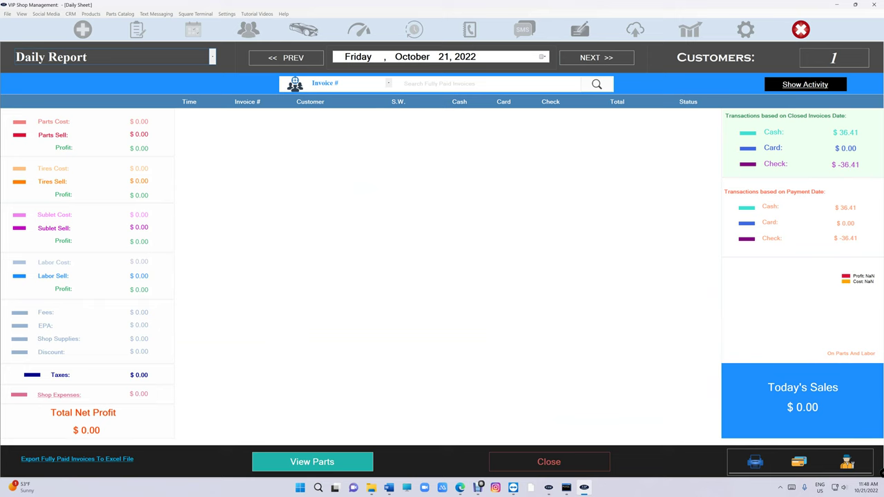
- Close the Daily Report and switch to the In Progress Invoices list
left_click(549, 461)
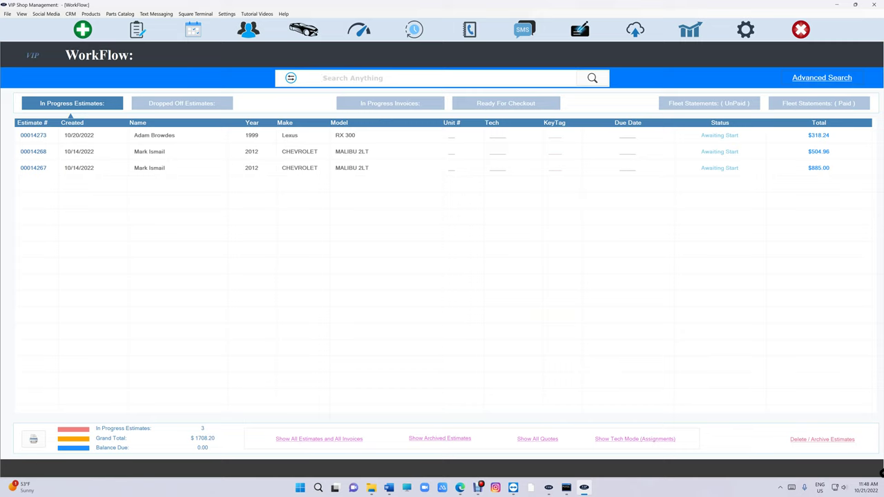
left_click(390, 103)
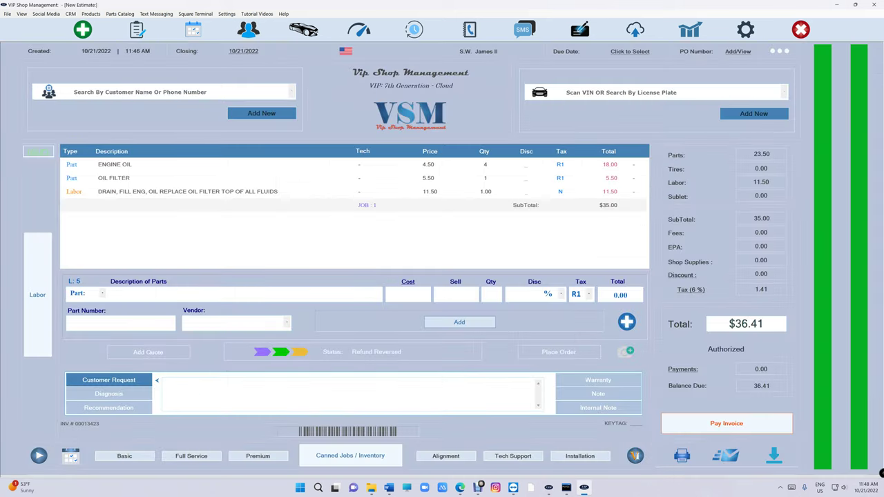
left_click(681, 369)
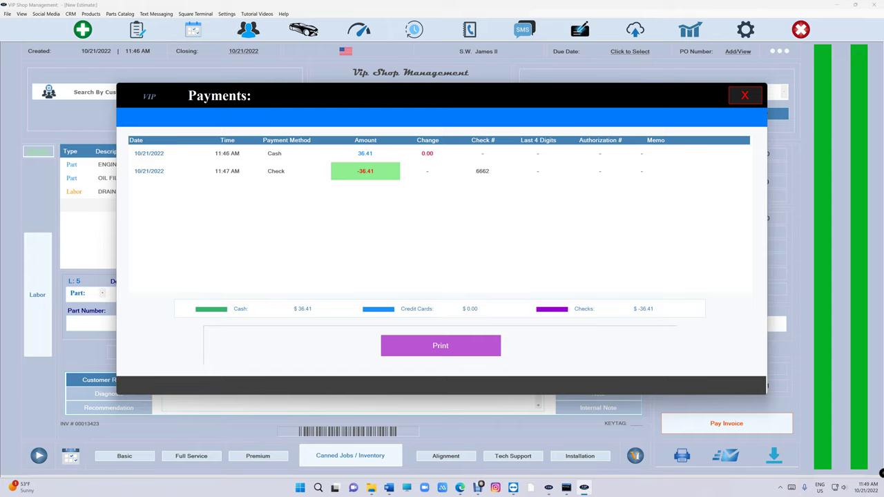
- Delete the 36.41 cash and -36.41 check payments, then reopen Payments to confirm it's empty
left_click(277, 153)
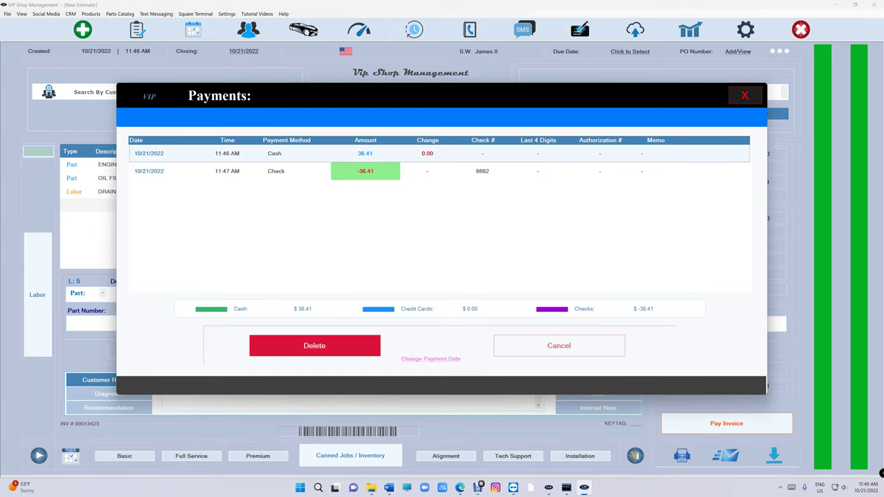
left_click(314, 345)
left_click(441, 345)
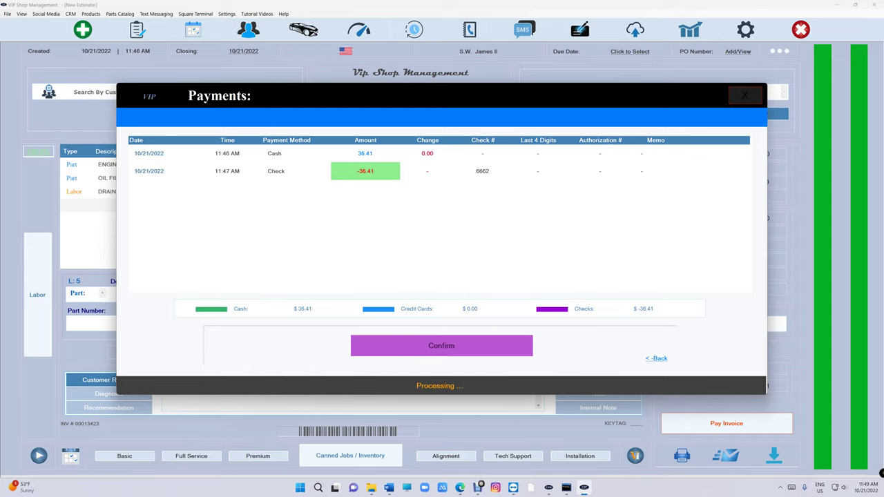
left_click(276, 153)
left_click(314, 345)
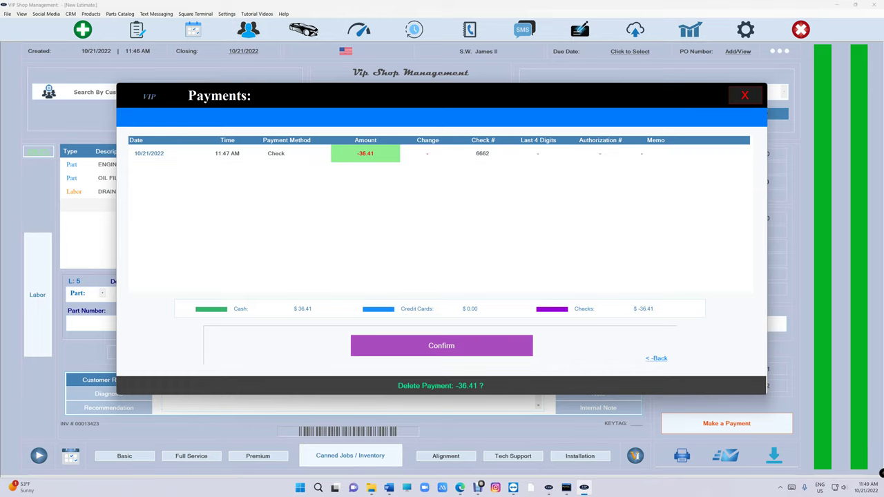
left_click(440, 346)
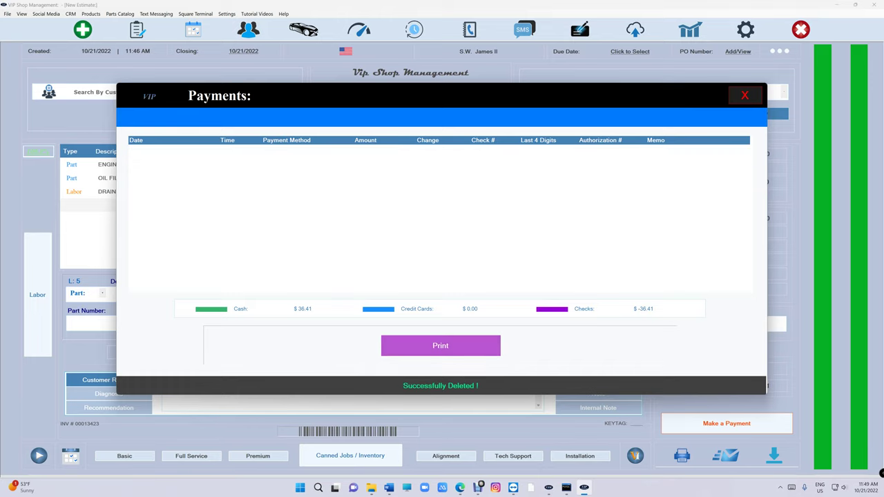
left_click(745, 95)
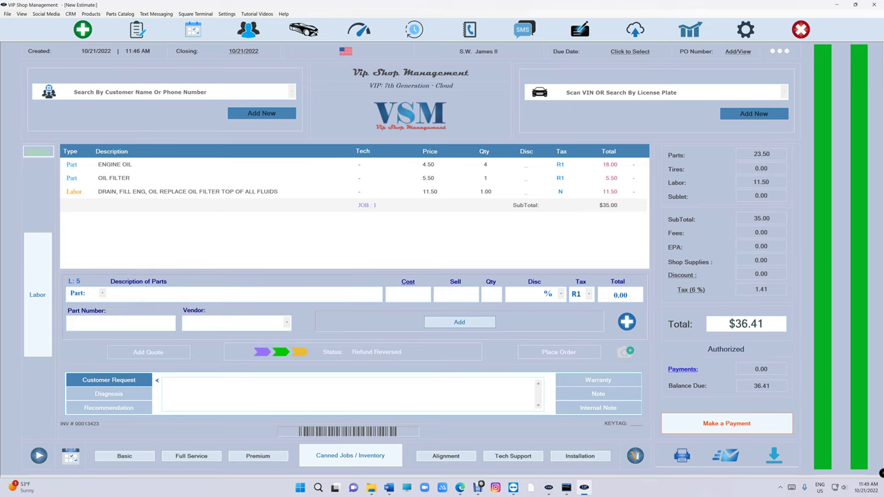
left_click(682, 369)
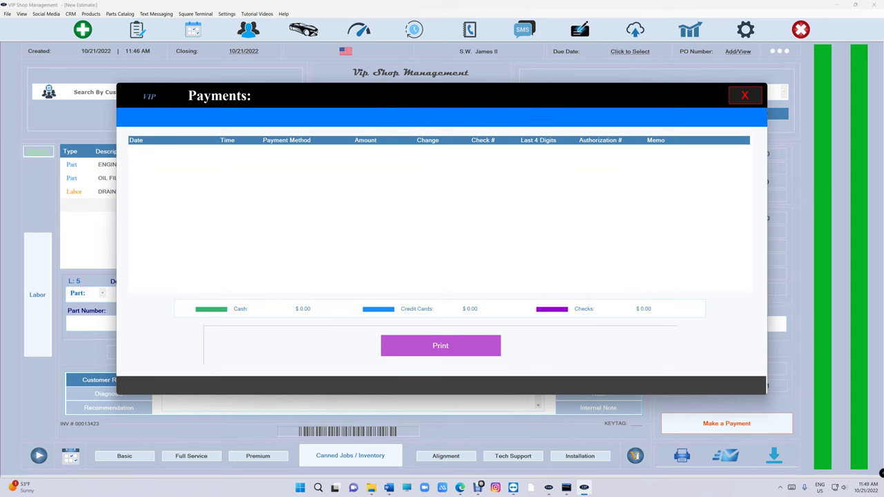
- Pay the 36.41 balance in cash, making the invoice Paid with 0.00 due
left_click(745, 95)
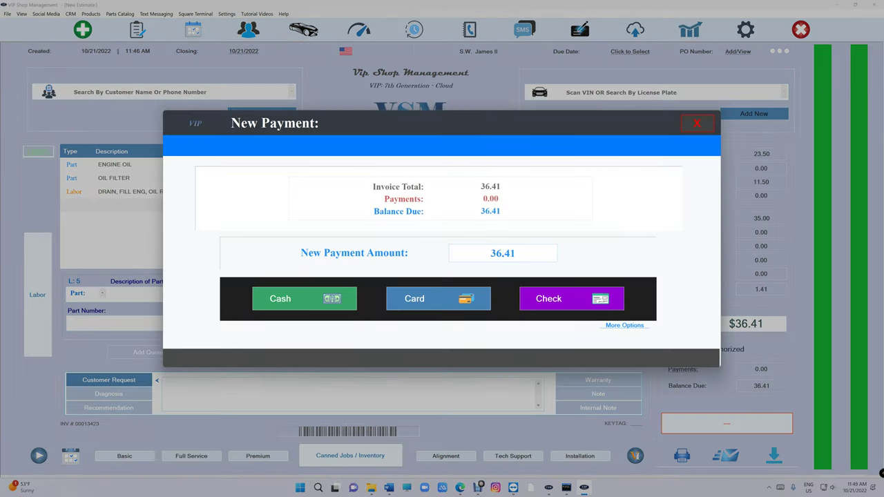
left_click(305, 298)
left_click(553, 308)
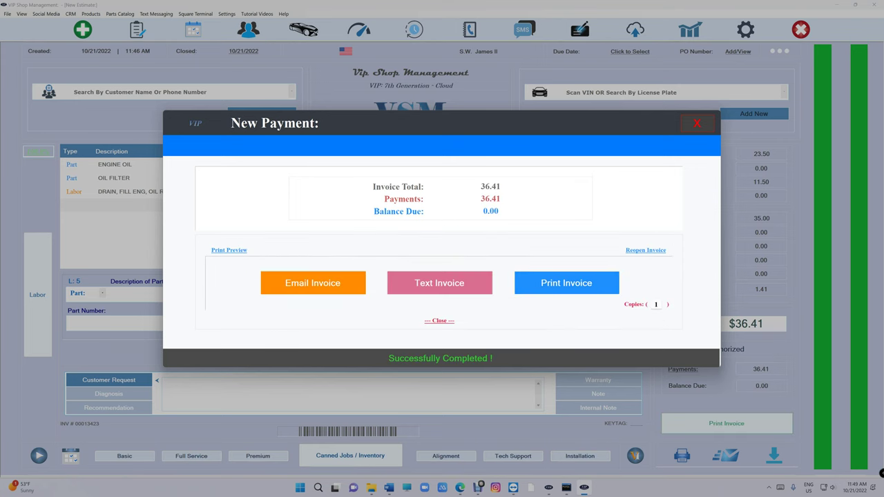
left_click(566, 283)
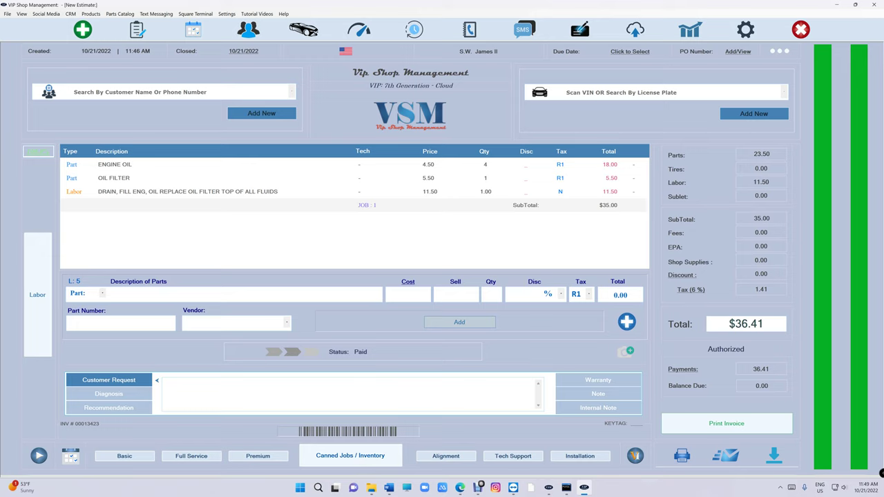